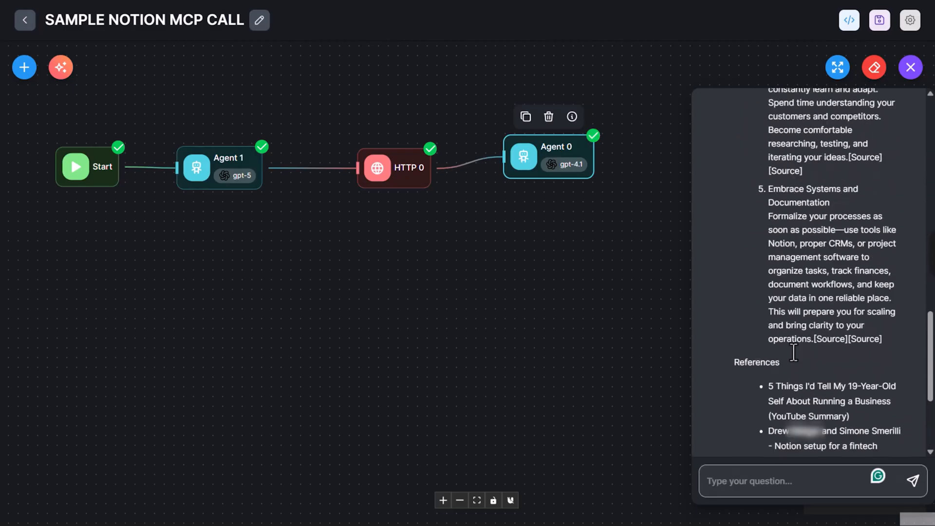
Examine the run details of Agent 0 and HTTP 0 in the chat's process flow.
{"action": "scroll", "coordinate": [818, 322], "scroll_direction": "up", "scroll_amount": 15}
{"action": "left_click", "coordinate": [859, 327]}
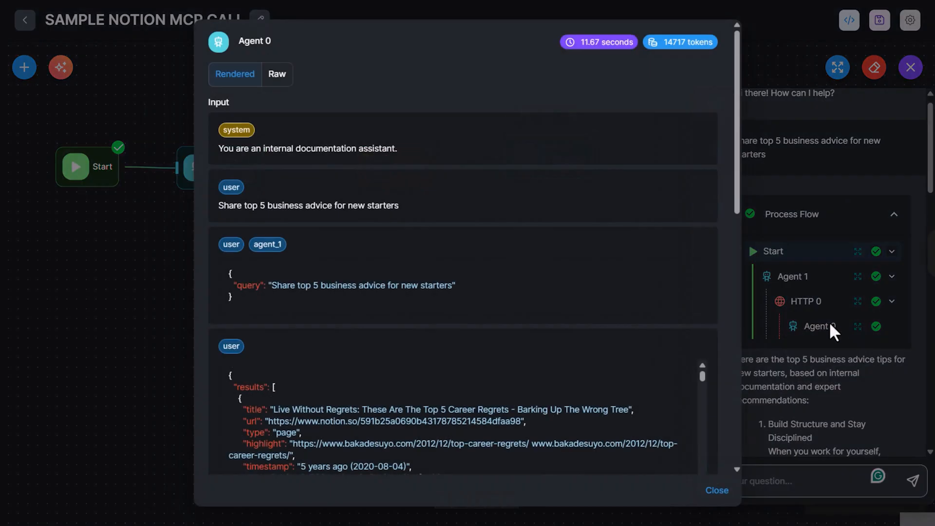
{"action": "scroll", "coordinate": [599, 296], "scroll_direction": "down", "scroll_amount": 2}
{"action": "scroll", "coordinate": [599, 296], "scroll_direction": "up", "scroll_amount": 2}
{"action": "left_click", "coordinate": [838, 327]}
{"action": "left_click", "coordinate": [858, 302]}
{"action": "left_click", "coordinate": [867, 353]}
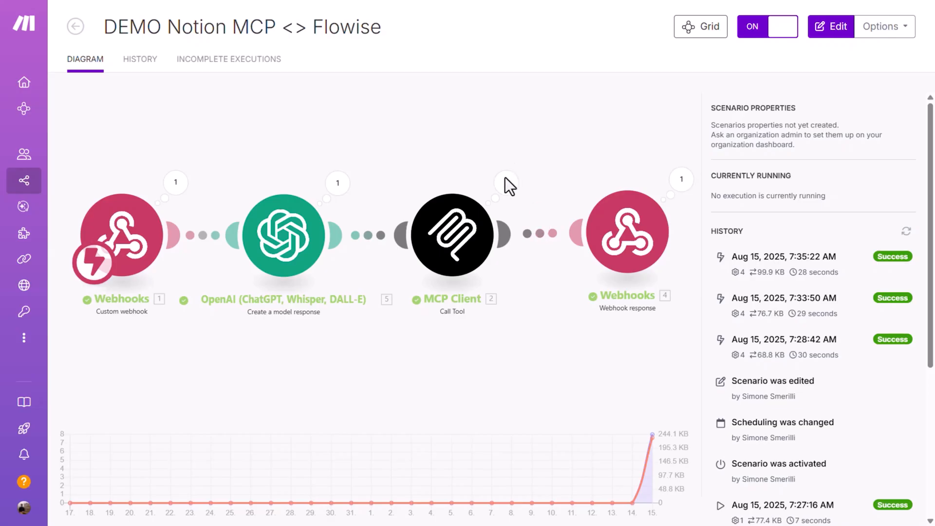
In the Make scenario DEMO Notion MCP <> Flowise, inspect the OpenAI module's last run input and generated result.
{"action": "left_click", "coordinate": [571, 172]}
{"action": "left_click", "coordinate": [668, 164]}
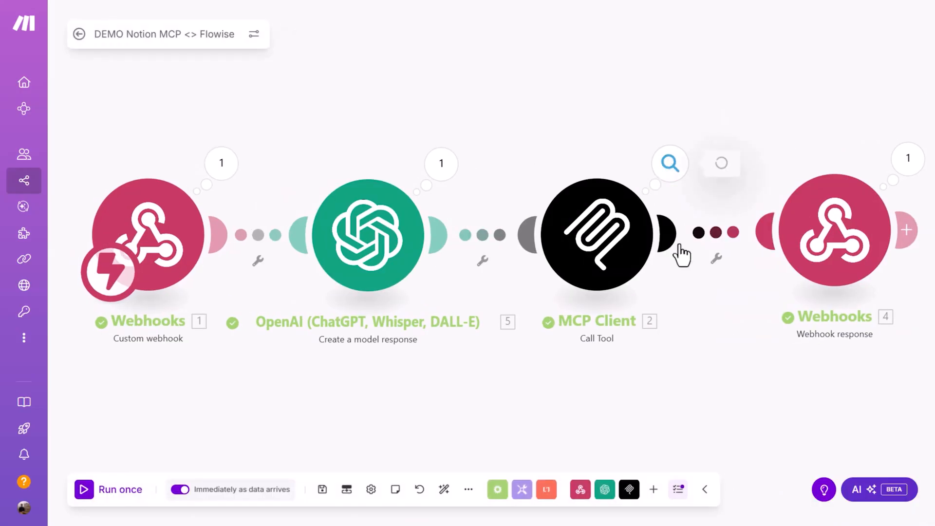
{"action": "left_click", "coordinate": [441, 167]}
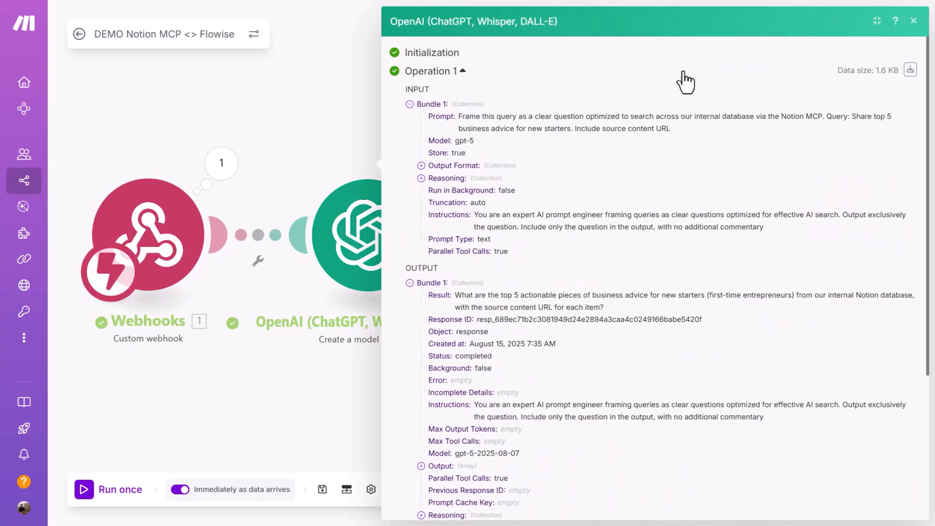
{"action": "scroll", "coordinate": [560, 285], "scroll_direction": "down", "scroll_amount": 1}
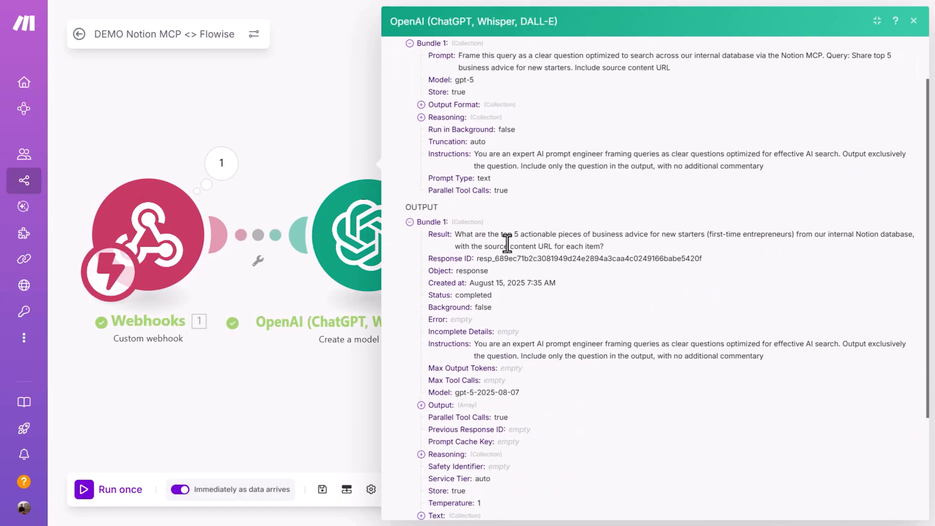
{"action": "triple_click", "coordinate": [499, 243]}
{"action": "key", "text": "Escape"}
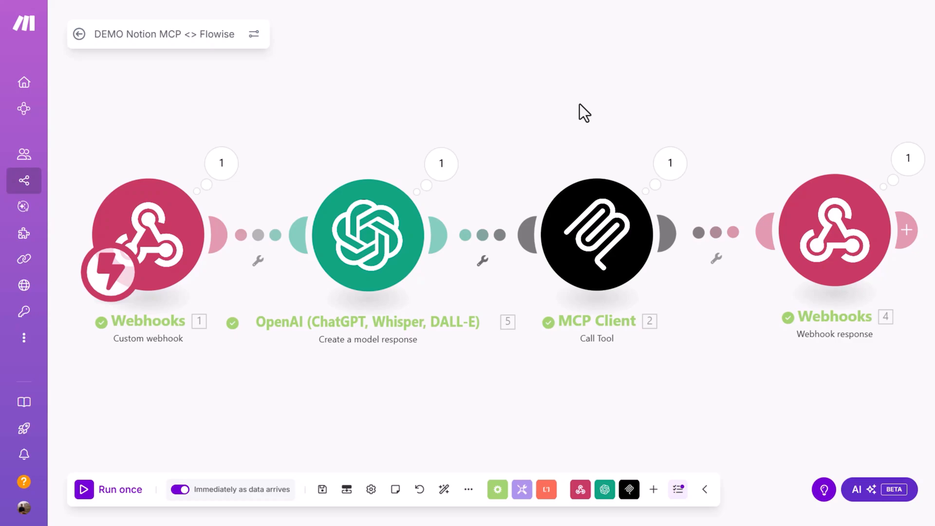
Switch back to the SAMPLE NOTION MCP CALL flow in Flowise and review the Start node's settings and input type options.
{"action": "key", "text": "ctrl+Tab"}
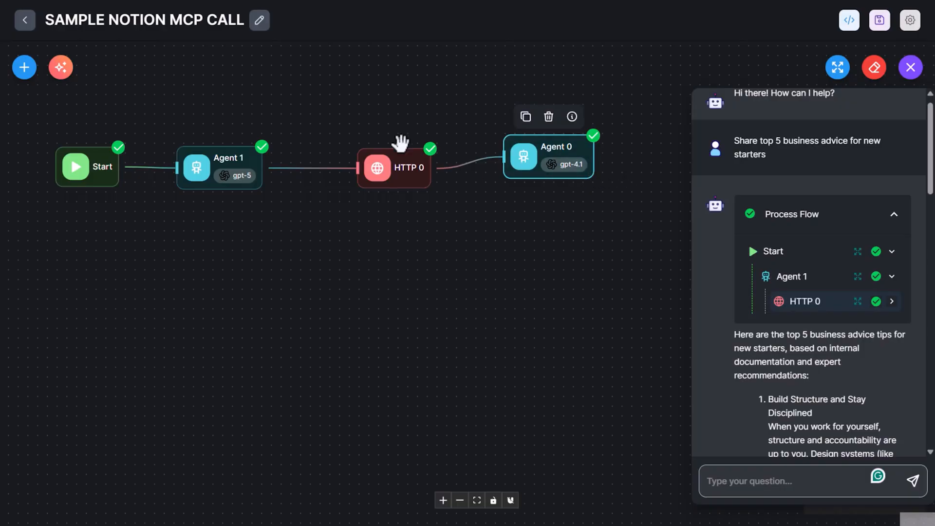
{"action": "left_click_drag", "start_coordinate": [322, 273], "coordinate": [415, 282]}
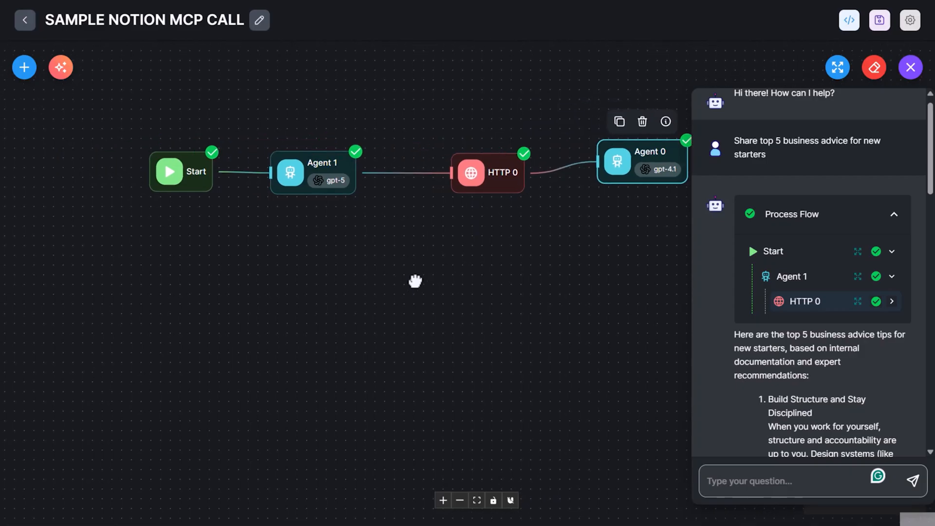
{"action": "left_click", "coordinate": [189, 174]}
{"action": "double_click", "coordinate": [189, 174]}
{"action": "left_click", "coordinate": [373, 205]}
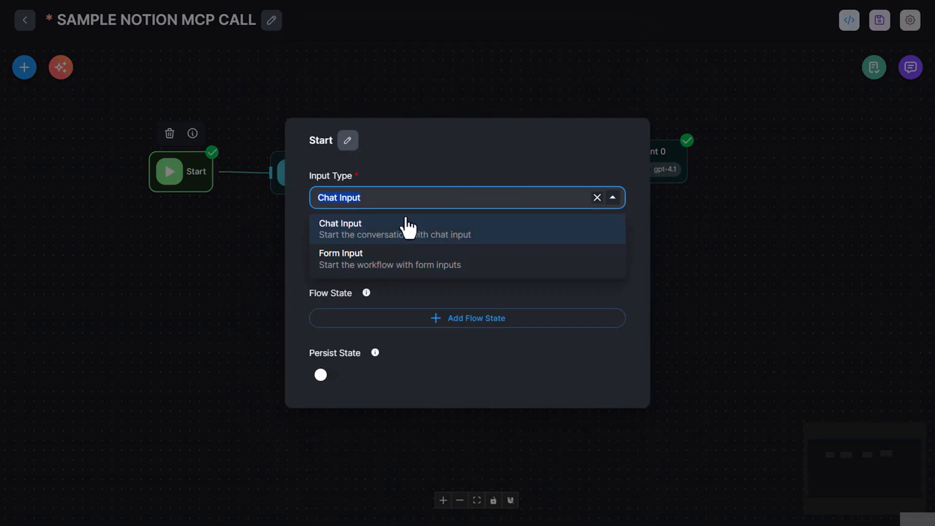
{"action": "left_click", "coordinate": [416, 179]}
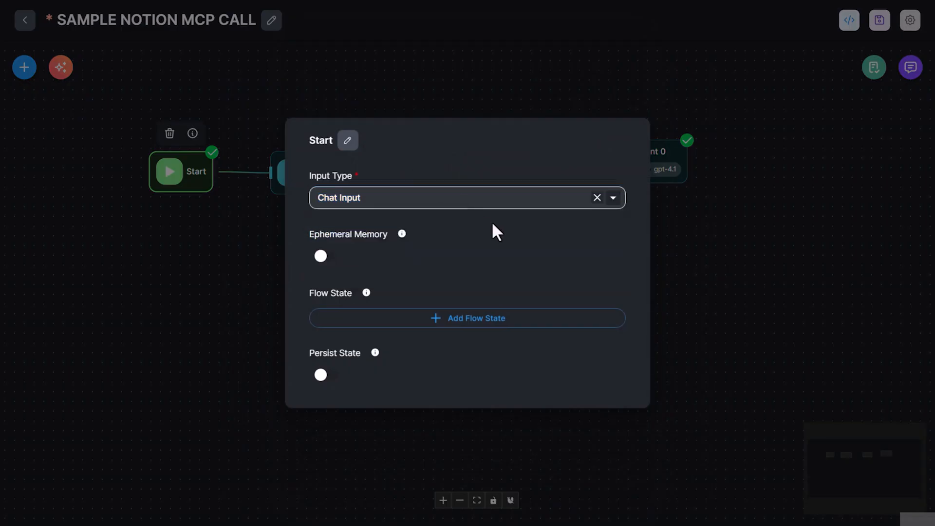
{"action": "left_click", "coordinate": [725, 332]}
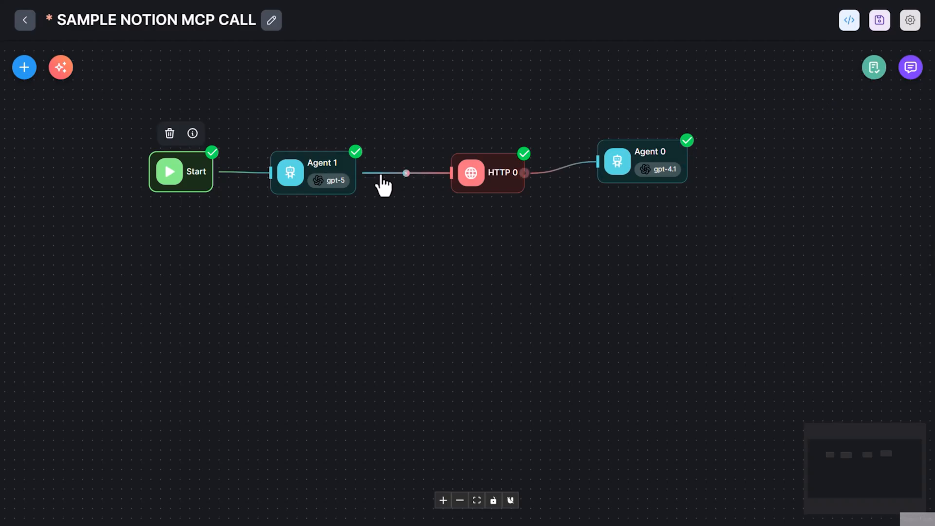
{"action": "double_click", "coordinate": [184, 174]}
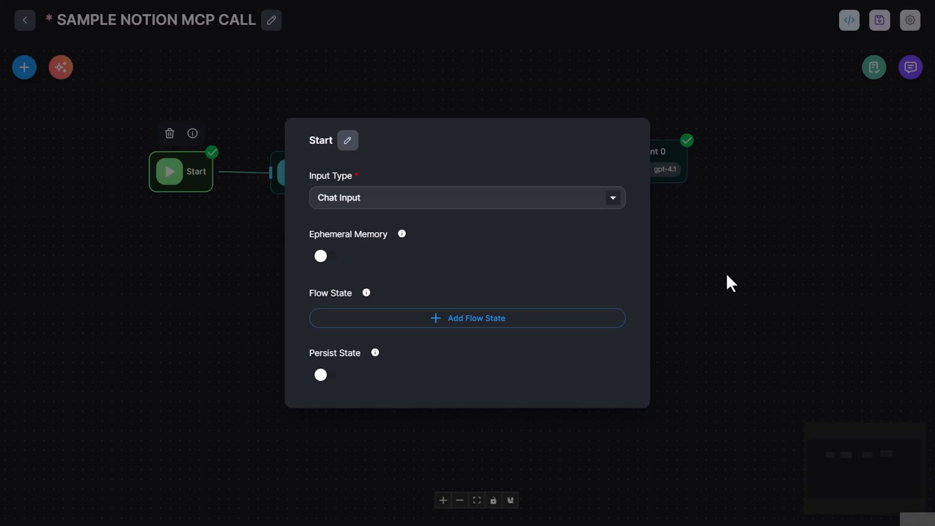
{"action": "left_click", "coordinate": [718, 241]}
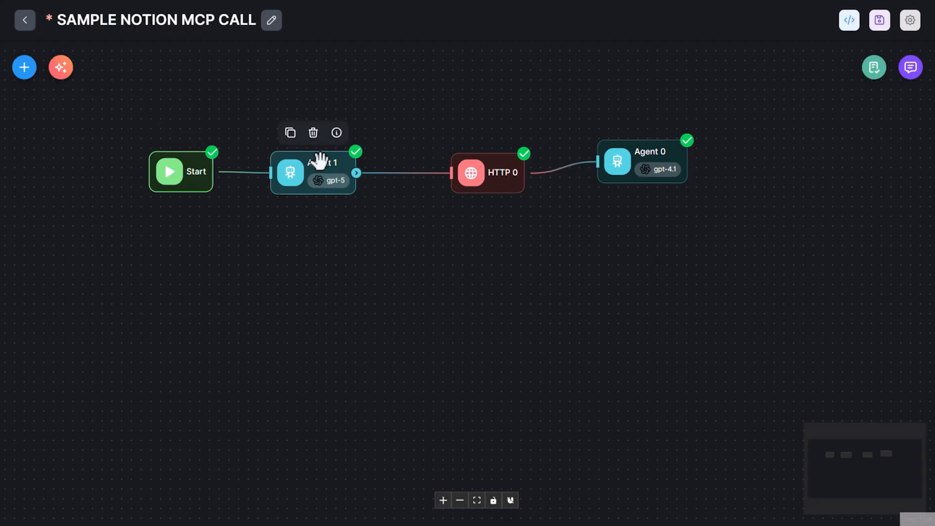
Review Agent 1's model selection and its ChatOpenAI parameters.
{"action": "double_click", "coordinate": [317, 158]}
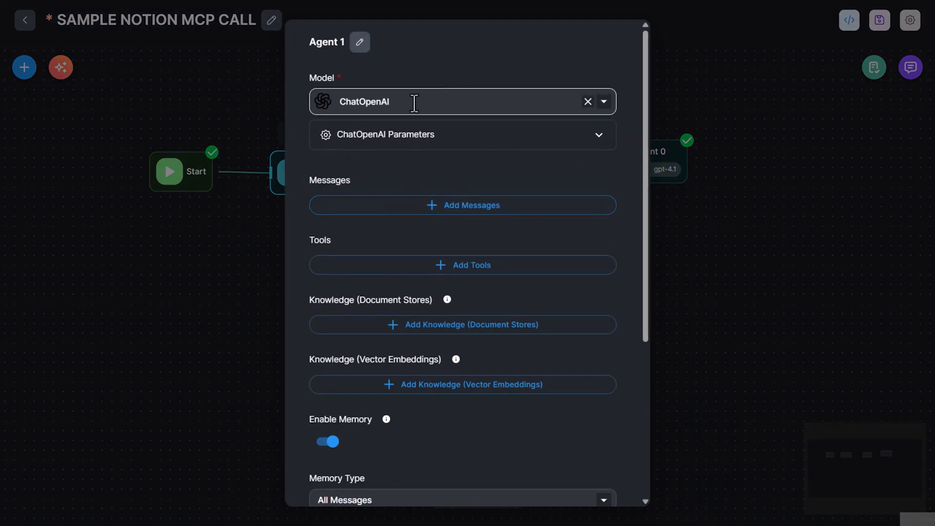
{"action": "left_click", "coordinate": [414, 100]}
{"action": "scroll", "coordinate": [423, 263], "scroll_direction": "down", "scroll_amount": 3}
{"action": "scroll", "coordinate": [423, 267], "scroll_direction": "up", "scroll_amount": 2}
{"action": "left_click", "coordinate": [630, 288]}
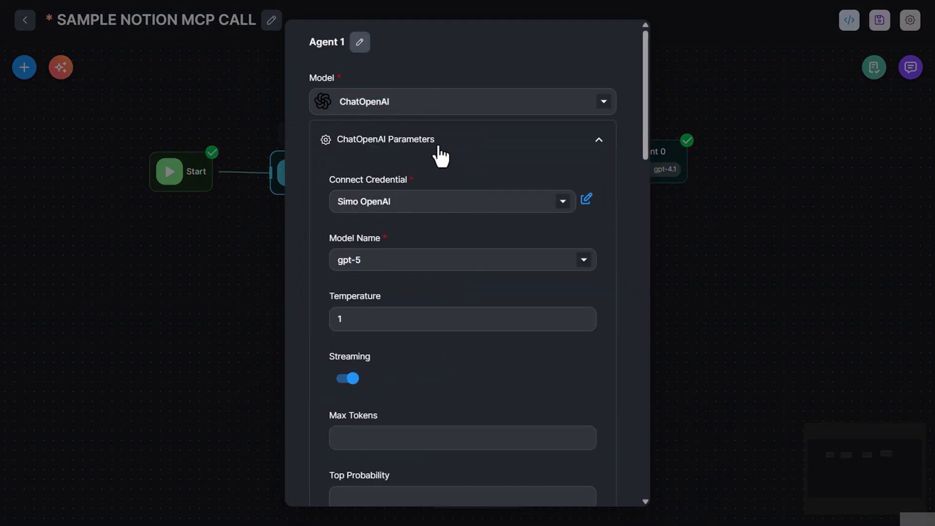
{"action": "scroll", "coordinate": [446, 168], "scroll_direction": "down", "scroll_amount": 5}
{"action": "scroll", "coordinate": [449, 178], "scroll_direction": "down", "scroll_amount": 10}
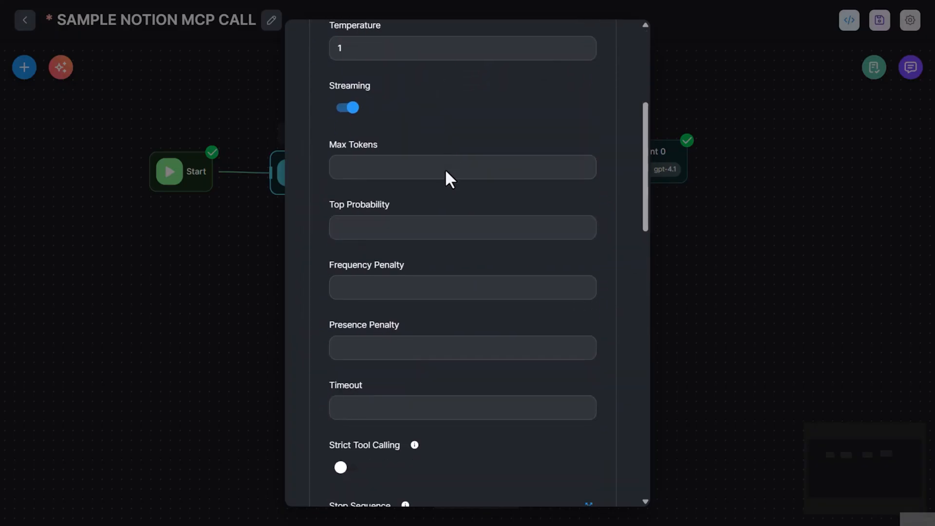
{"action": "scroll", "coordinate": [448, 180], "scroll_direction": "up", "scroll_amount": 15}
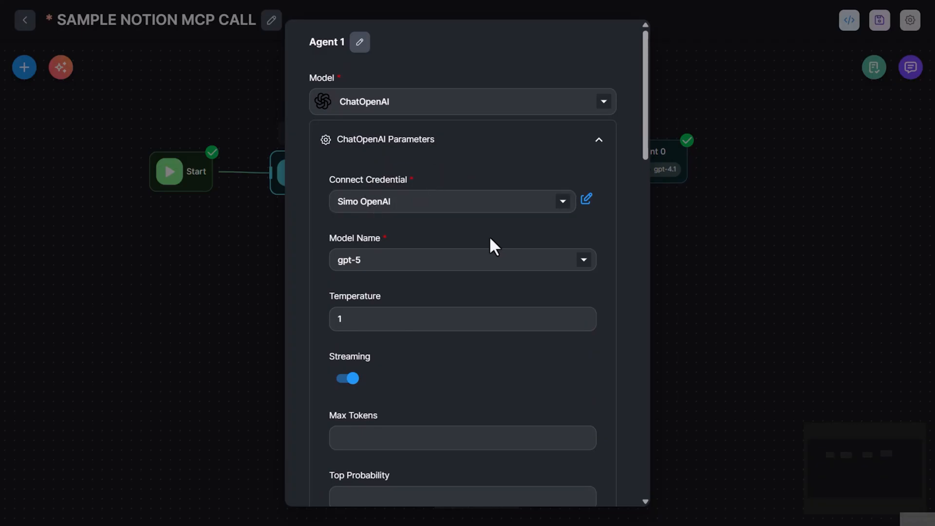
{"action": "left_click", "coordinate": [428, 144]}
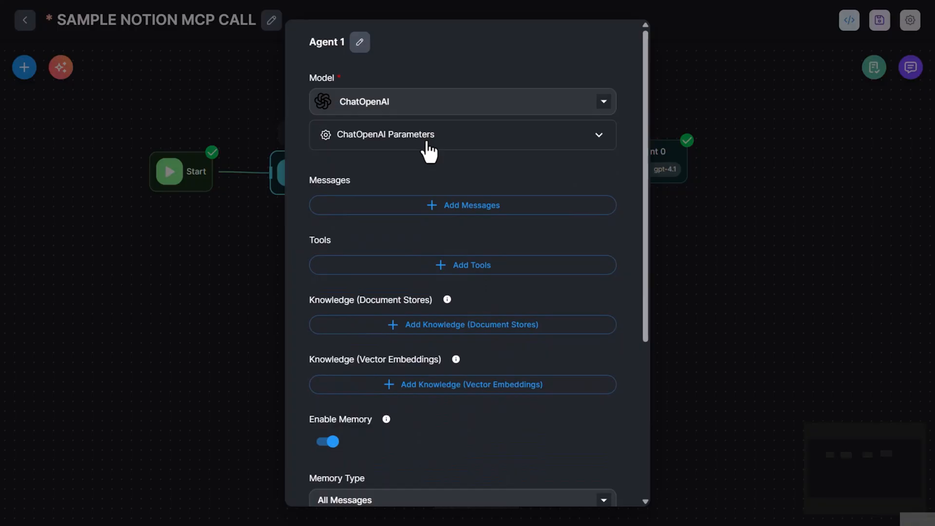
{"action": "left_click", "coordinate": [142, 271]}
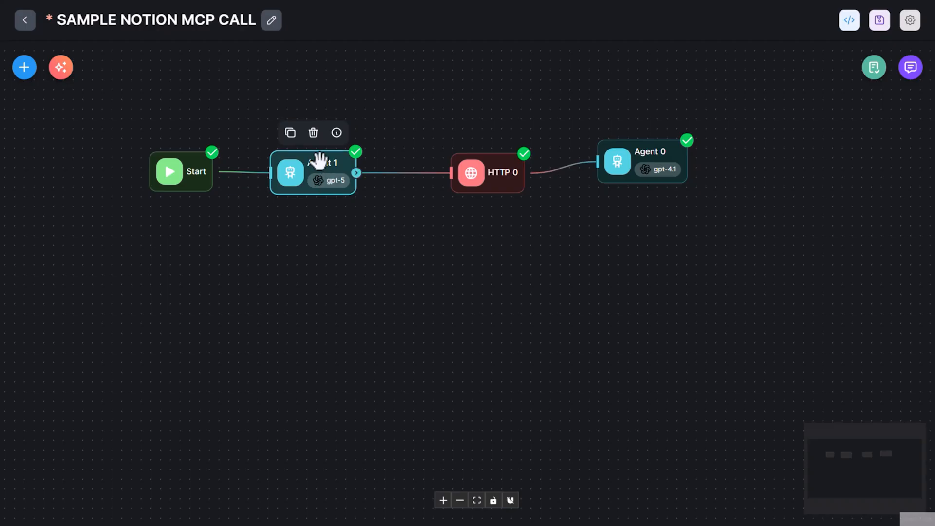
Examine Agent 1's memory settings and its input message that formats the question variable as JSON.
{"action": "double_click", "coordinate": [319, 160]}
{"action": "scroll", "coordinate": [438, 282], "scroll_direction": "down", "scroll_amount": 5}
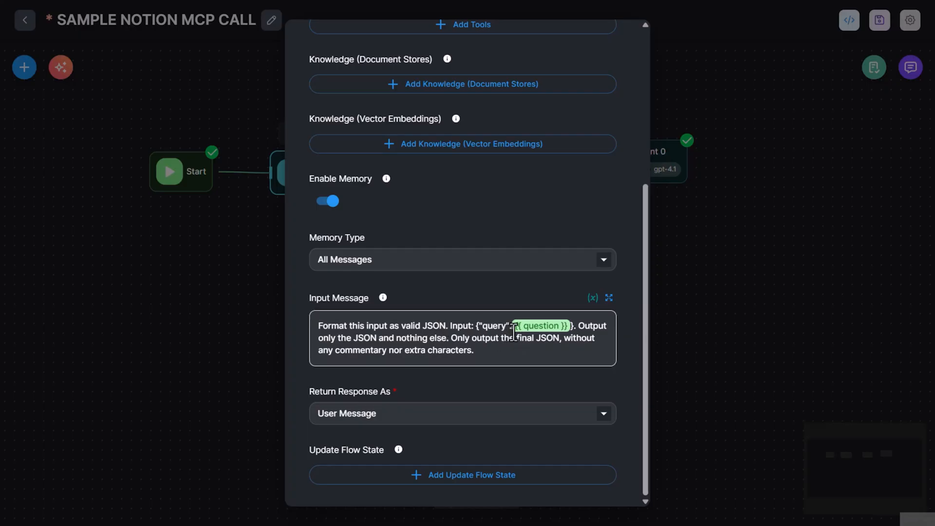
{"action": "left_click", "coordinate": [571, 329]}
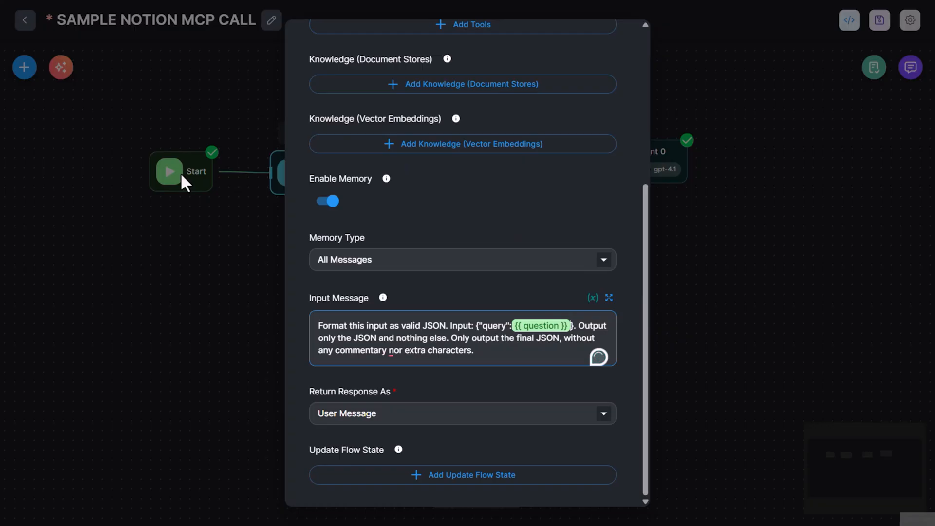
{"action": "left_click", "coordinate": [440, 292]}
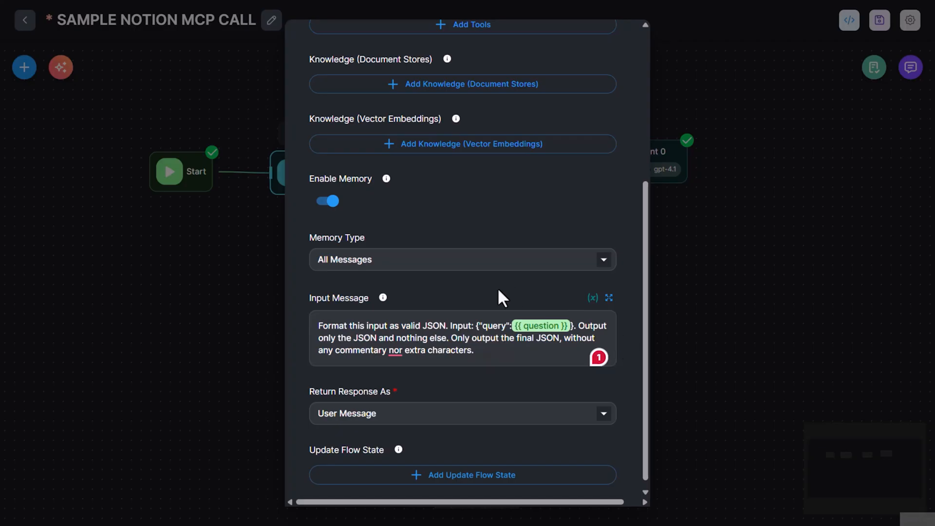
{"action": "scroll", "coordinate": [480, 373], "scroll_direction": "down", "scroll_amount": 1}
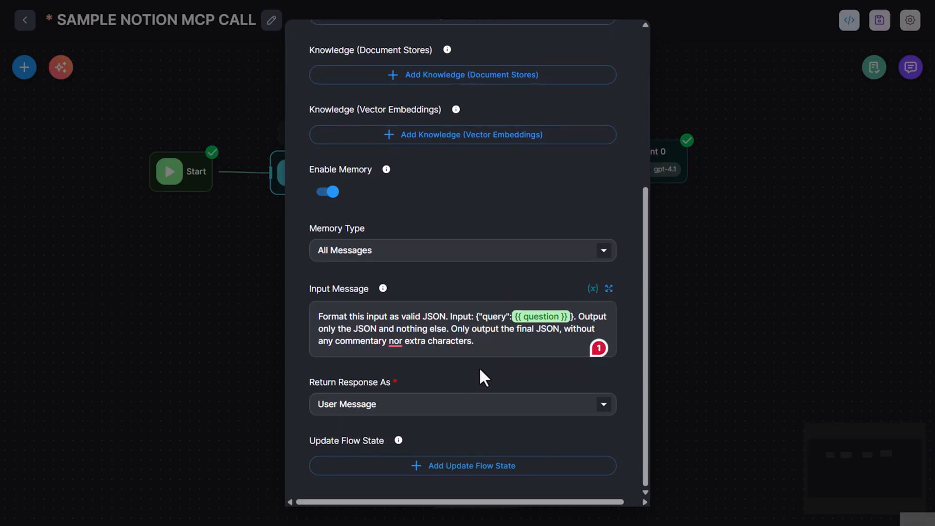
{"action": "left_click", "coordinate": [266, 404]}
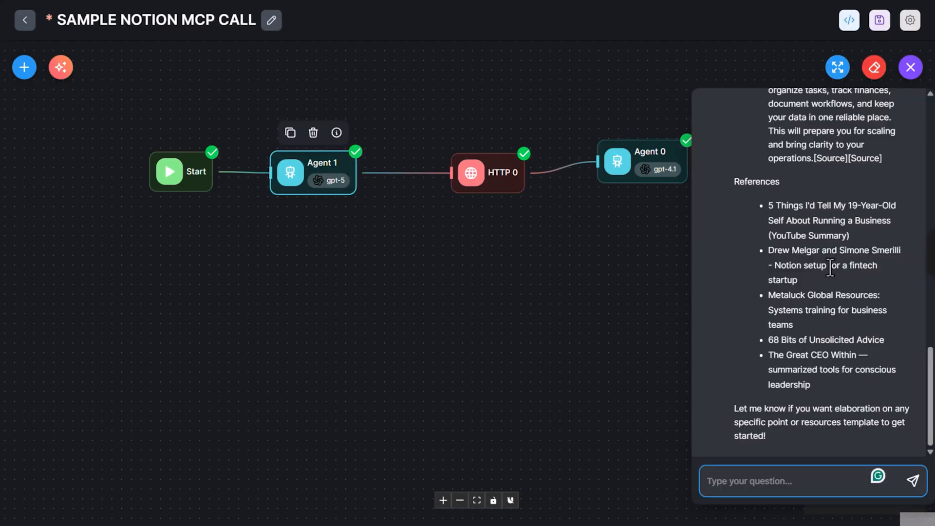
Inspect Agent 1's run details in the chat's process flow and examine the JSON query it output.
{"action": "scroll", "coordinate": [830, 266], "scroll_direction": "up", "scroll_amount": 15}
{"action": "left_click", "coordinate": [858, 279]}
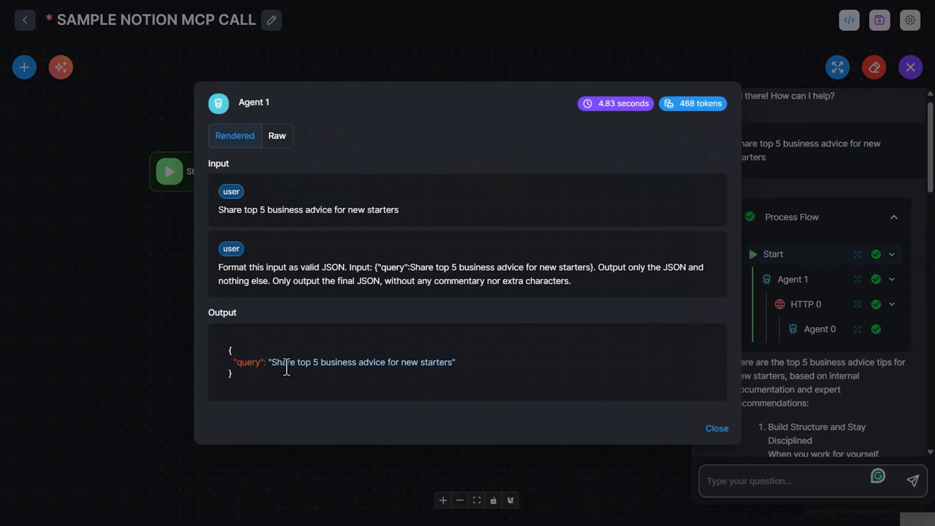
{"action": "left_click_drag", "start_coordinate": [226, 351], "coordinate": [245, 379]}
{"action": "left_click", "coordinate": [242, 378]}
{"action": "left_click_drag", "start_coordinate": [227, 346], "coordinate": [463, 370]}
{"action": "left_click", "coordinate": [247, 378]}
{"action": "left_click", "coordinate": [444, 380]}
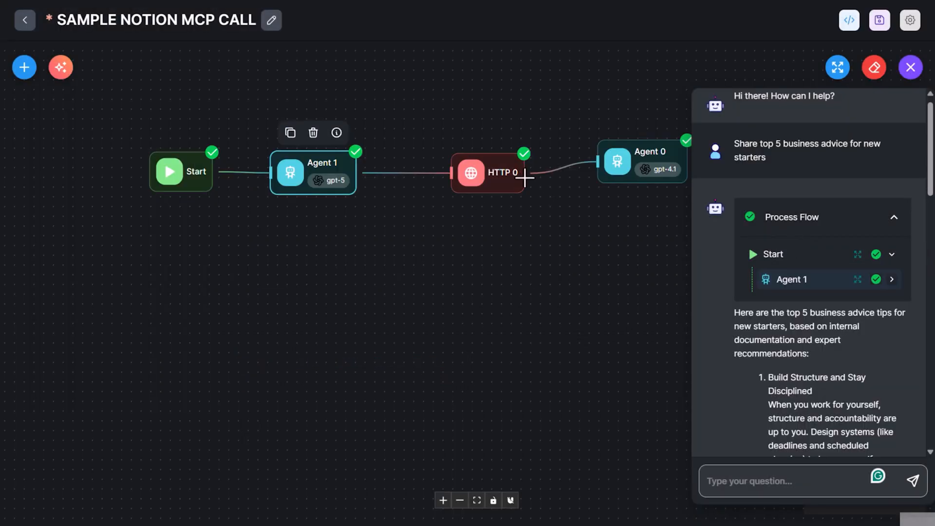
Review the HTTP 0 node's method, URL and JSON body, and open its run details in the process flow.
{"action": "double_click", "coordinate": [501, 171]}
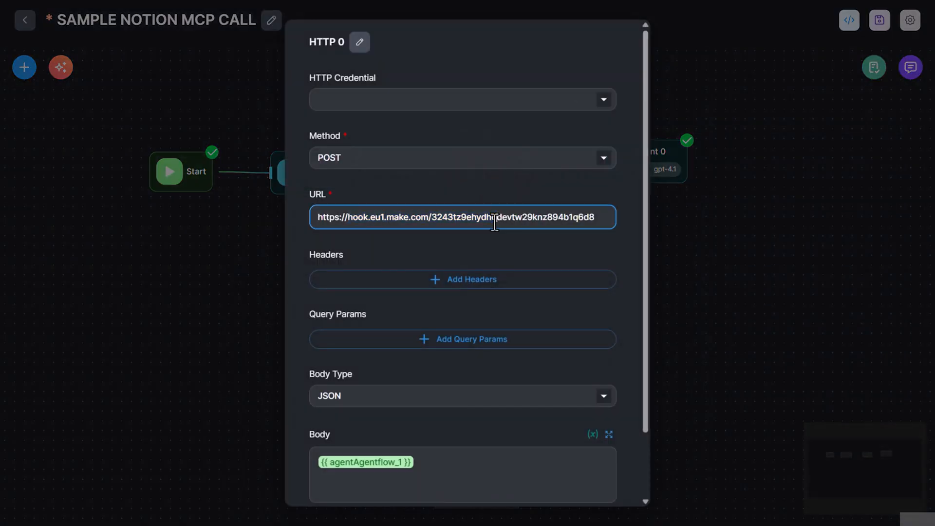
{"action": "scroll", "coordinate": [492, 207], "scroll_direction": "down", "scroll_amount": 2}
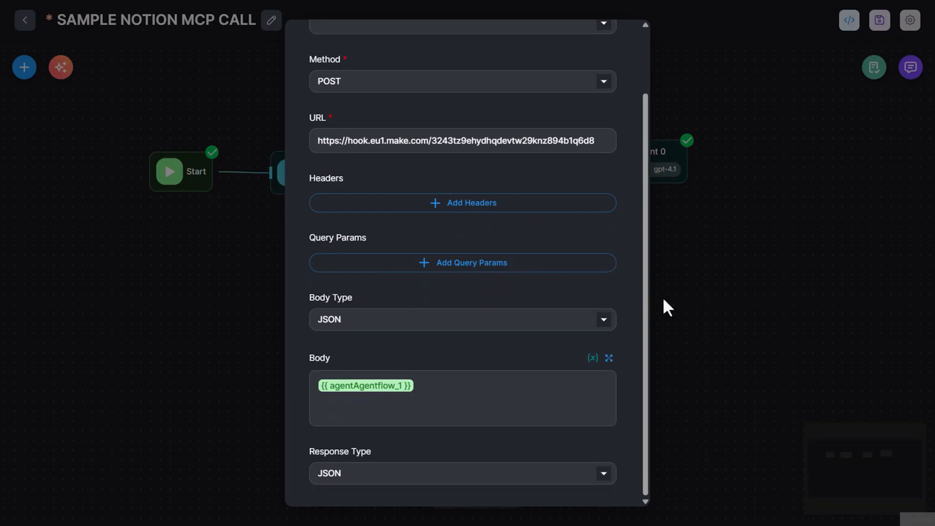
{"action": "left_click", "coordinate": [694, 287]}
{"action": "left_click", "coordinate": [910, 69]}
{"action": "left_click", "coordinate": [858, 319]}
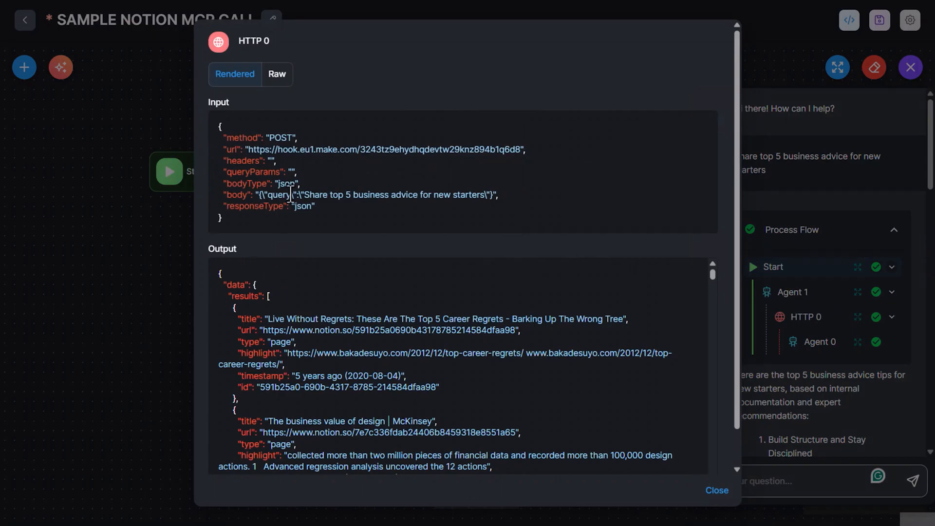
Switch to the Make scenario and check the query received by the custom webhook module.
{"action": "key", "text": "ctrl+Tab"}
{"action": "left_click", "coordinate": [220, 168]}
{"action": "left_click_drag", "start_coordinate": [332, 195], "coordinate": [467, 195]}
{"action": "left_click", "coordinate": [399, 379]}
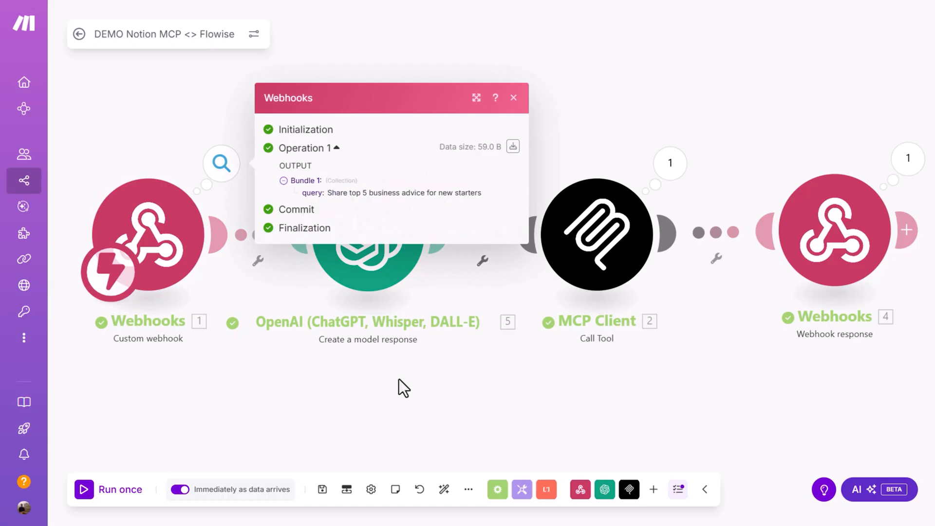
{"action": "left_click", "coordinate": [402, 391]}
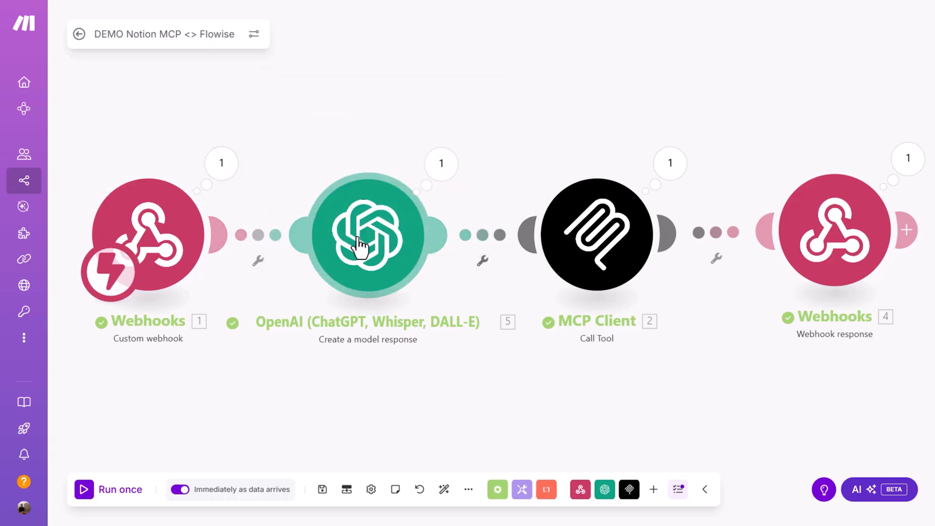
Expand the OpenAI module's run details and examine its prompt, instructions and resulting question.
{"action": "left_click", "coordinate": [441, 170]}
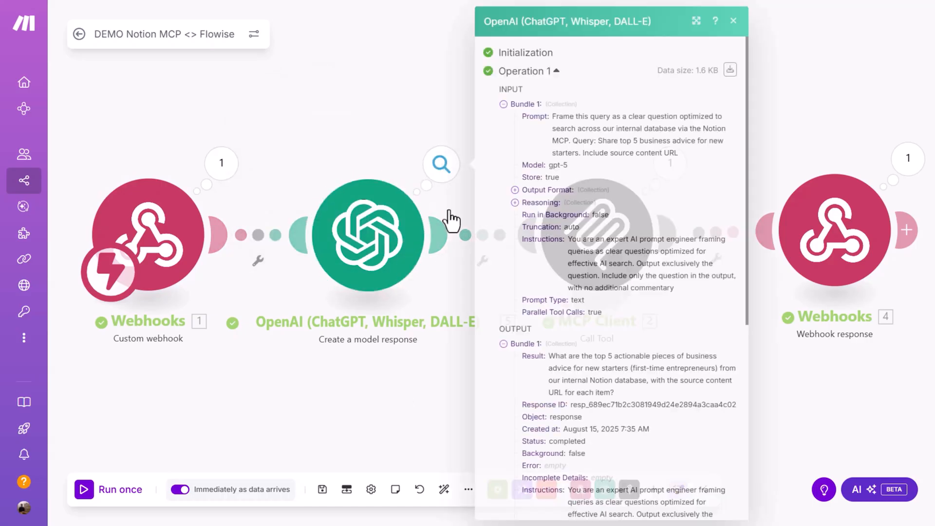
{"action": "left_click", "coordinate": [697, 21]}
{"action": "left_click_drag", "start_coordinate": [483, 117], "coordinate": [699, 132]}
{"action": "left_click", "coordinate": [662, 123]}
{"action": "left_click_drag", "start_coordinate": [590, 119], "coordinate": [753, 119]}
{"action": "left_click", "coordinate": [753, 121]}
{"action": "scroll", "coordinate": [716, 153], "scroll_direction": "down", "scroll_amount": 3}
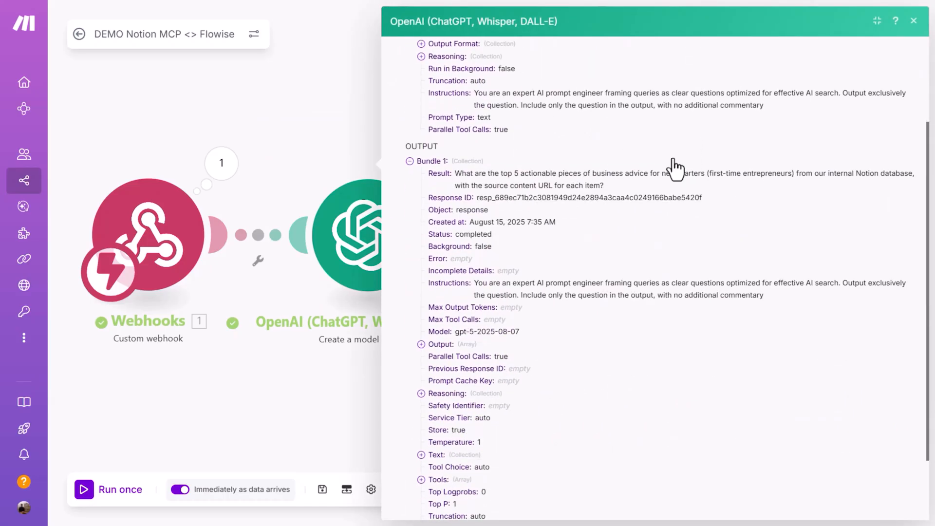
{"action": "mouse_move", "coordinate": [454, 174]}
{"action": "left_mouse_down"}
{"action": "mouse_move", "coordinate": [635, 186]}
{"action": "mouse_move", "coordinate": [458, 167]}
{"action": "left_mouse_up"}
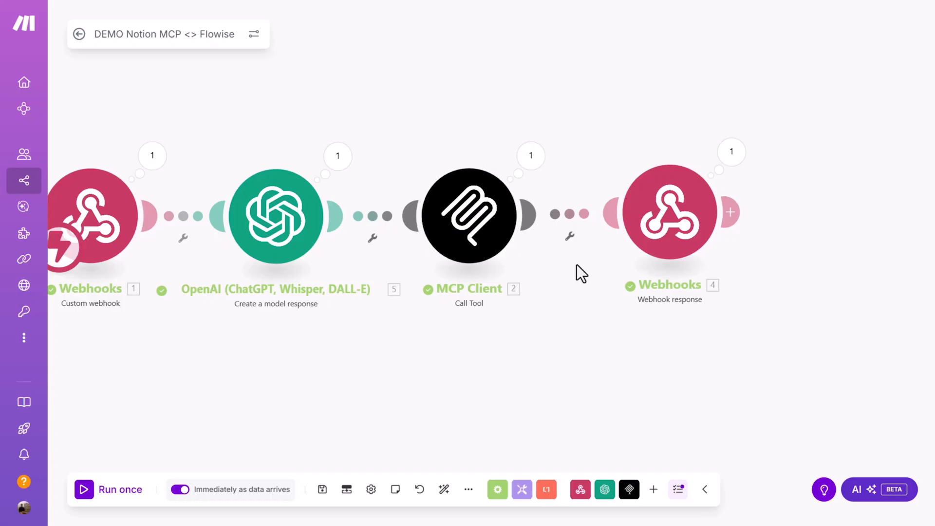
Open the MCP Client Call Tool module's settings in the scenario.
{"action": "left_click", "coordinate": [473, 235]}
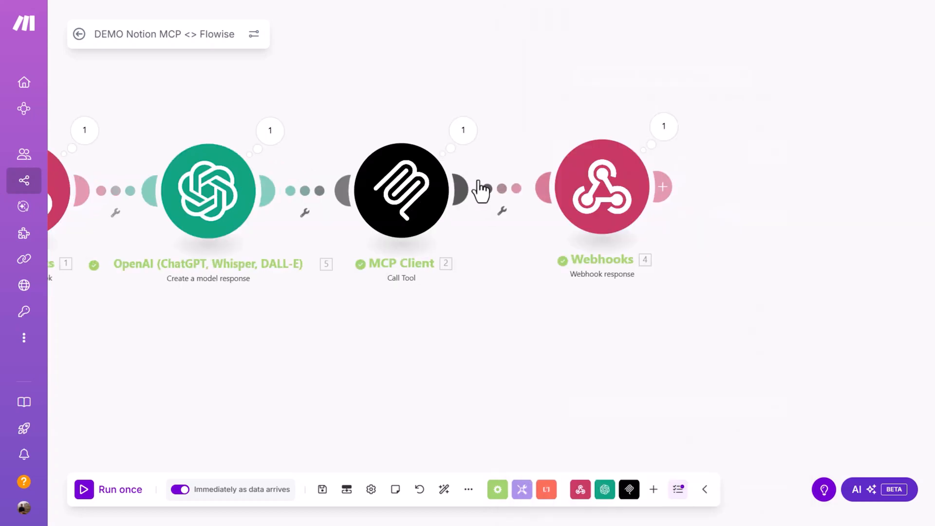
Open the MCP Client module's run details and examine the search tool's input and parsed result output.
{"action": "left_click", "coordinate": [470, 140]}
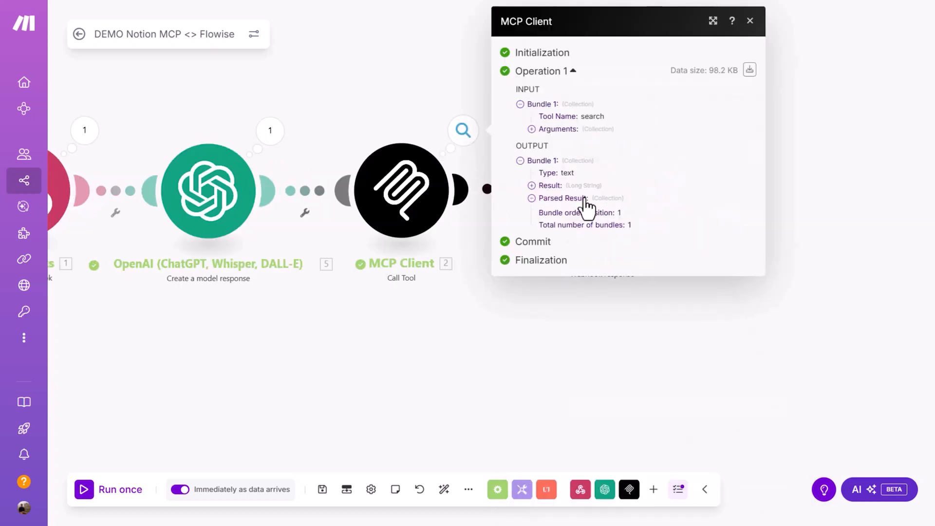
{"action": "left_click", "coordinate": [593, 198]}
{"action": "left_click", "coordinate": [590, 210]}
{"action": "left_click", "coordinate": [604, 224]}
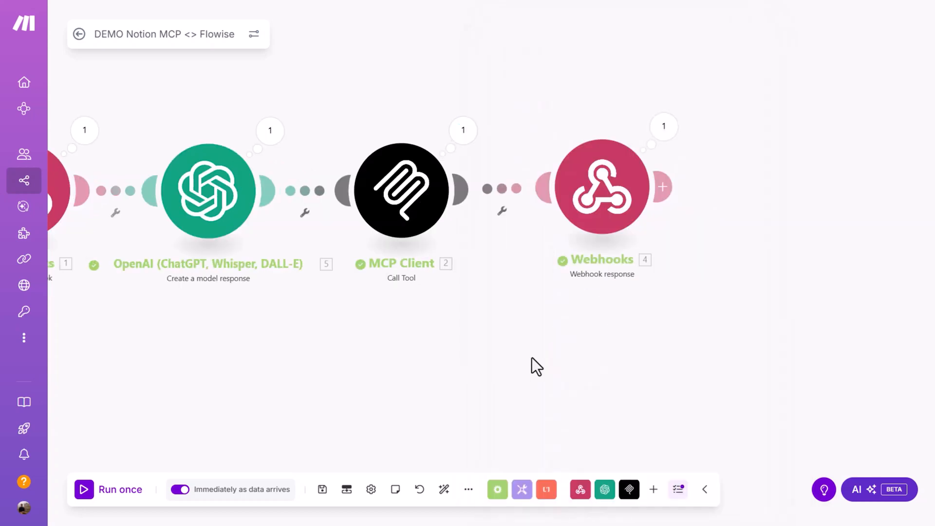
Check the Webhook response module's status and body mapping, and close its settings without saving.
{"action": "scroll", "coordinate": [533, 358], "scroll_direction": "down", "scroll_amount": 2}
{"action": "left_click_drag", "start_coordinate": [553, 361], "coordinate": [552, 344]}
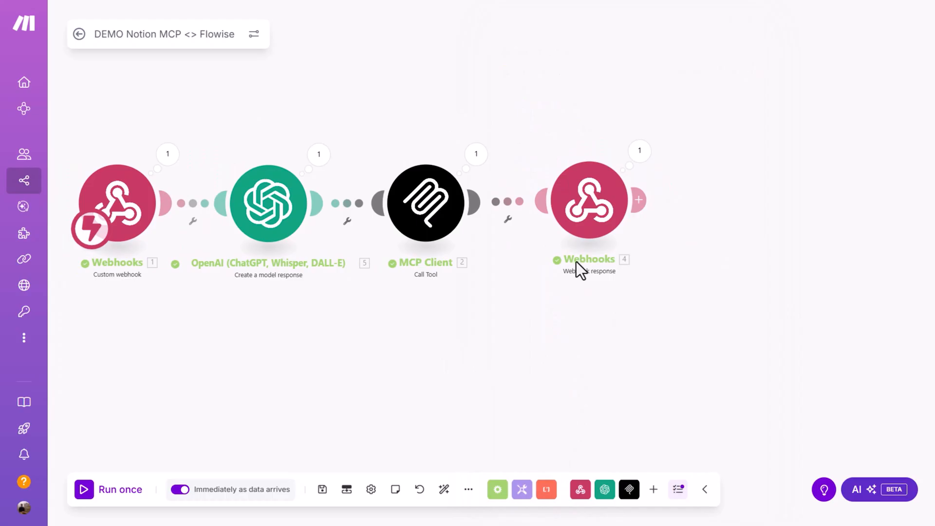
{"action": "left_click", "coordinate": [590, 214]}
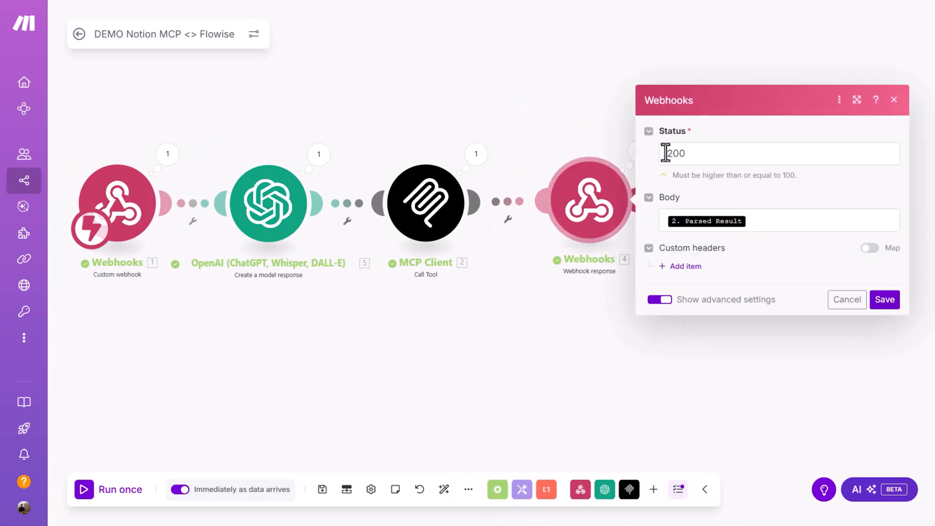
{"action": "left_click_drag", "start_coordinate": [665, 152], "coordinate": [694, 153]}
{"action": "left_click", "coordinate": [695, 154]}
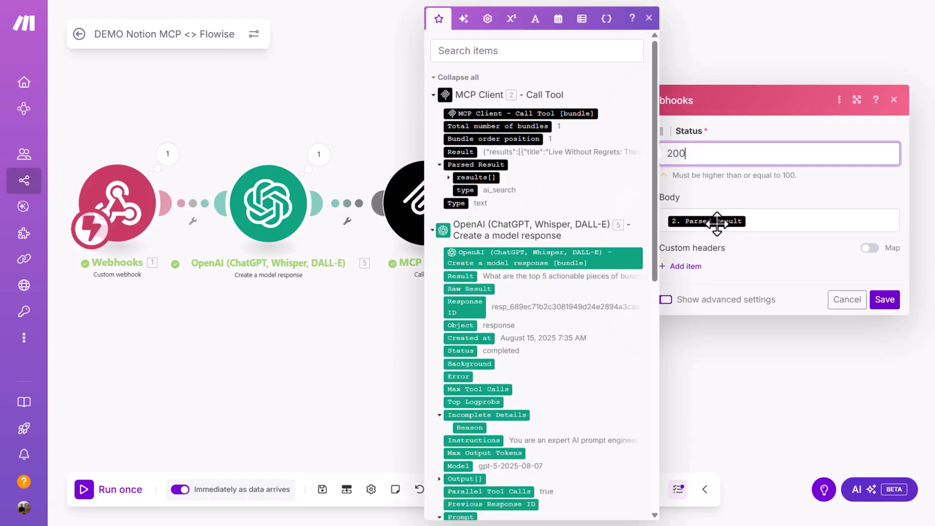
{"action": "left_click", "coordinate": [723, 204]}
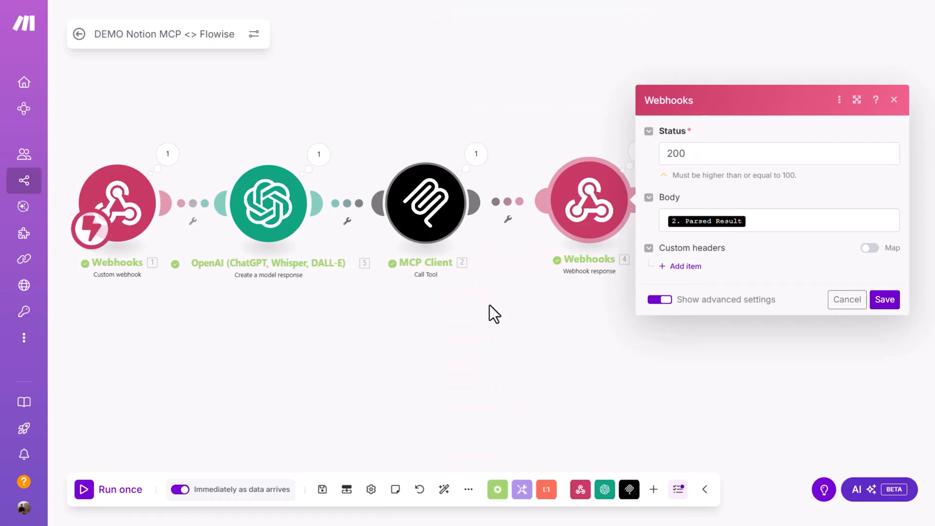
{"action": "left_click", "coordinate": [847, 300]}
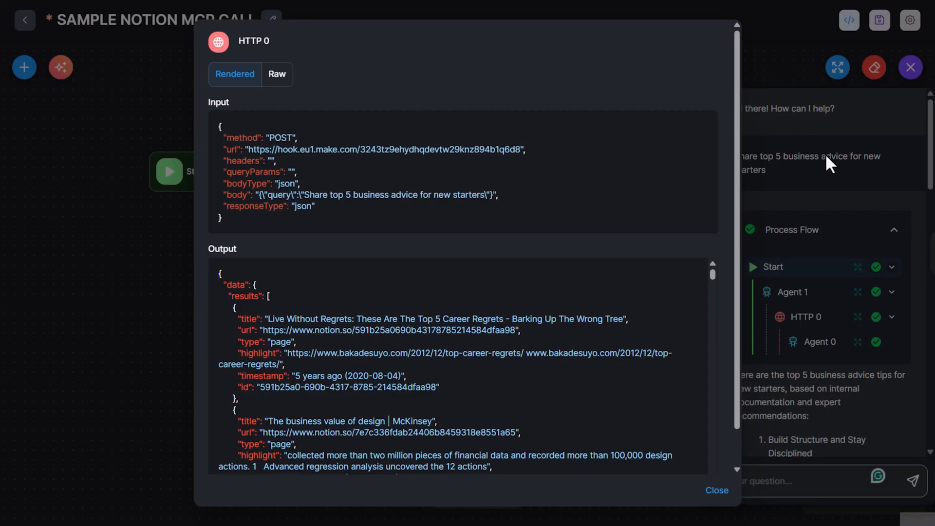
Switch back to the Flowise flow and examine the output data in the HTTP 0 node's run details.
{"action": "left_click", "coordinate": [824, 154]}
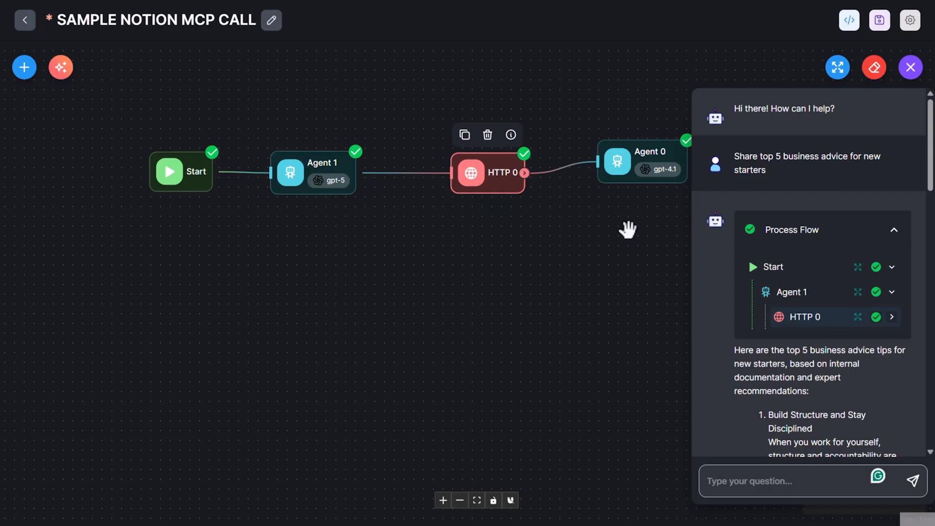
{"action": "left_click", "coordinate": [858, 317]}
{"action": "scroll", "coordinate": [272, 292], "scroll_direction": "down", "scroll_amount": 3}
{"action": "scroll", "coordinate": [238, 283], "scroll_direction": "up", "scroll_amount": 2}
{"action": "left_click_drag", "start_coordinate": [219, 272], "coordinate": [310, 416]}
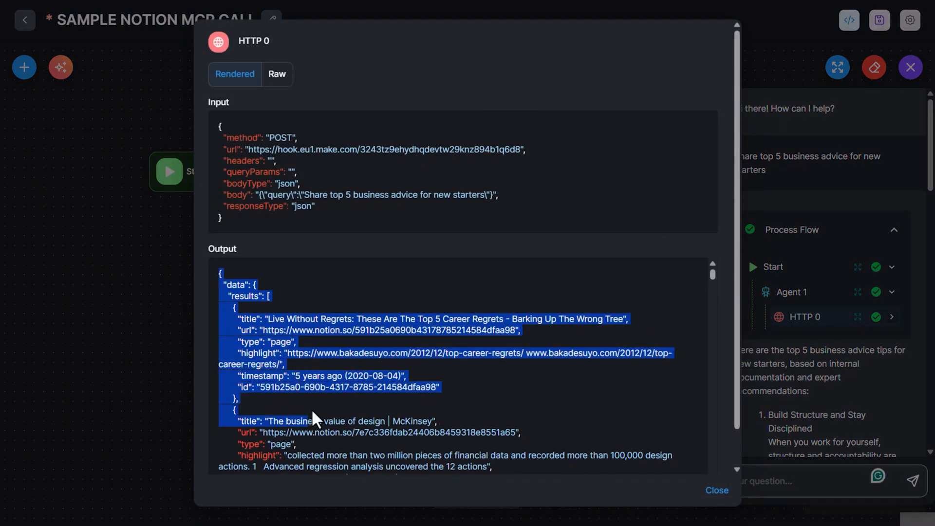
{"action": "left_click", "coordinate": [322, 390]}
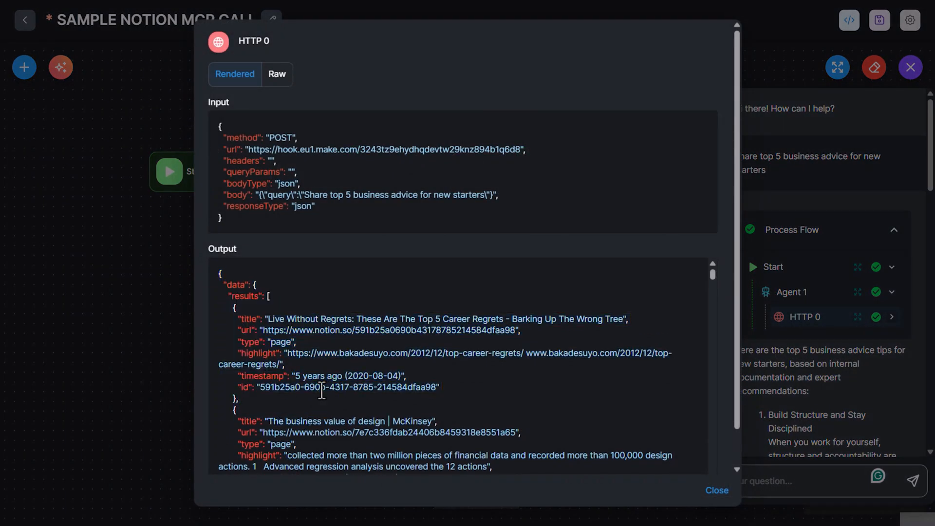
{"action": "left_click", "coordinate": [744, 335]}
Open the Agent 0 node's settings and check its ChatOpenAI parameters.
{"action": "left_click_drag", "start_coordinate": [620, 257], "coordinate": [528, 230]}
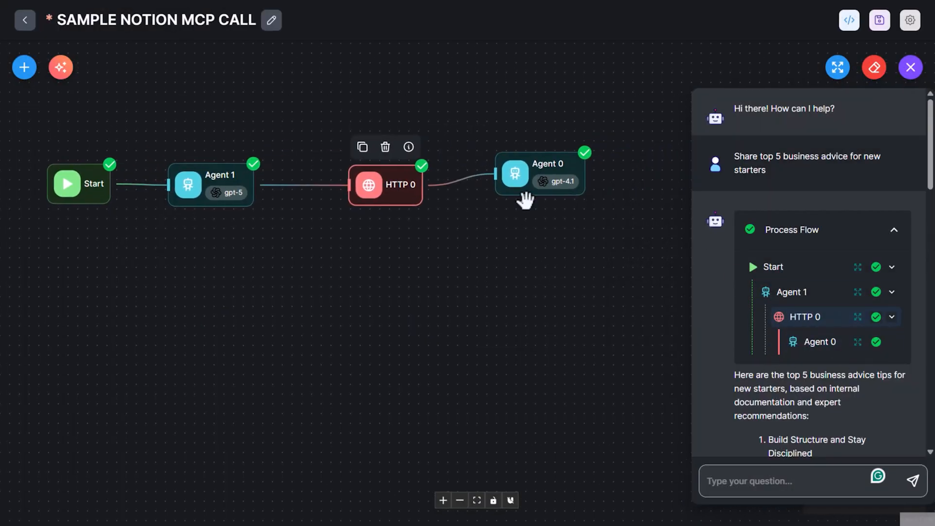
{"action": "left_click", "coordinate": [538, 163]}
{"action": "double_click", "coordinate": [540, 161]}
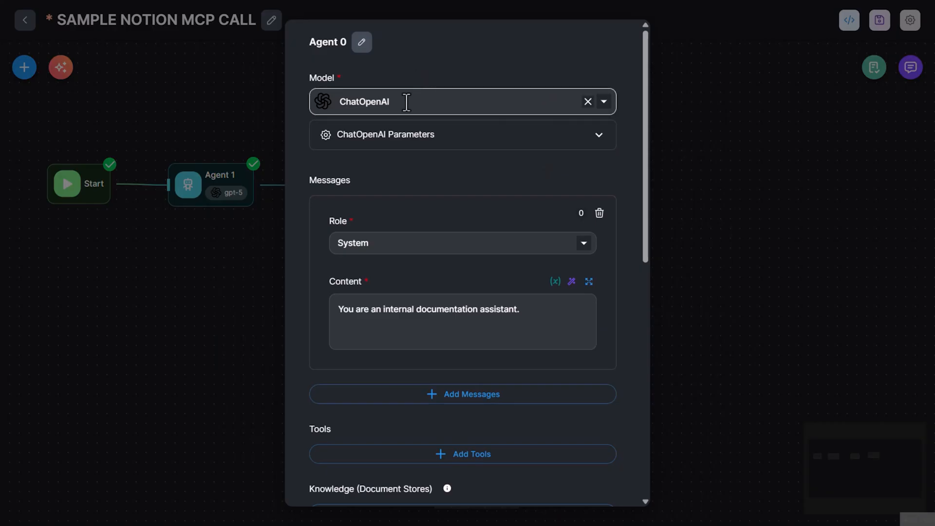
{"action": "left_click", "coordinate": [402, 141]}
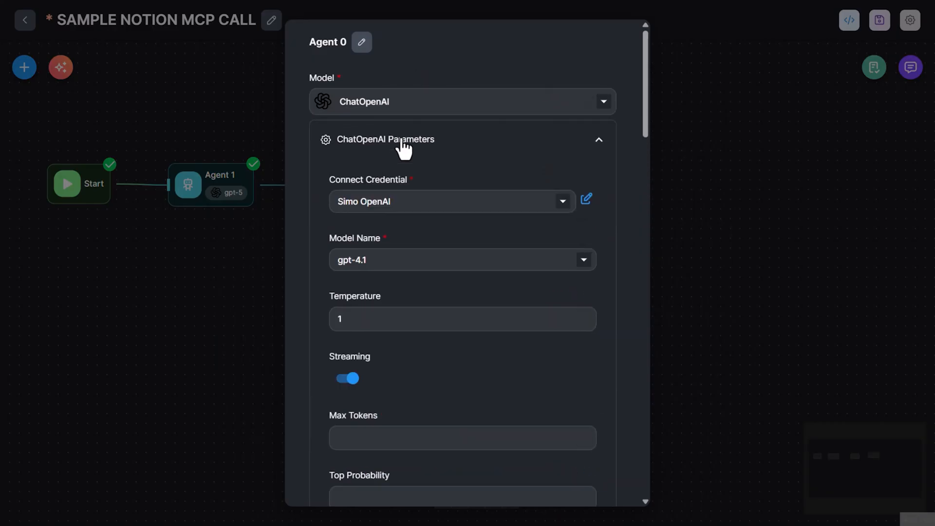
{"action": "left_click", "coordinate": [402, 142]}
Review Agent 0's system message, memory options, input message and response setting, and close the node's settings.
{"action": "scroll", "coordinate": [442, 183], "scroll_direction": "down", "scroll_amount": 4}
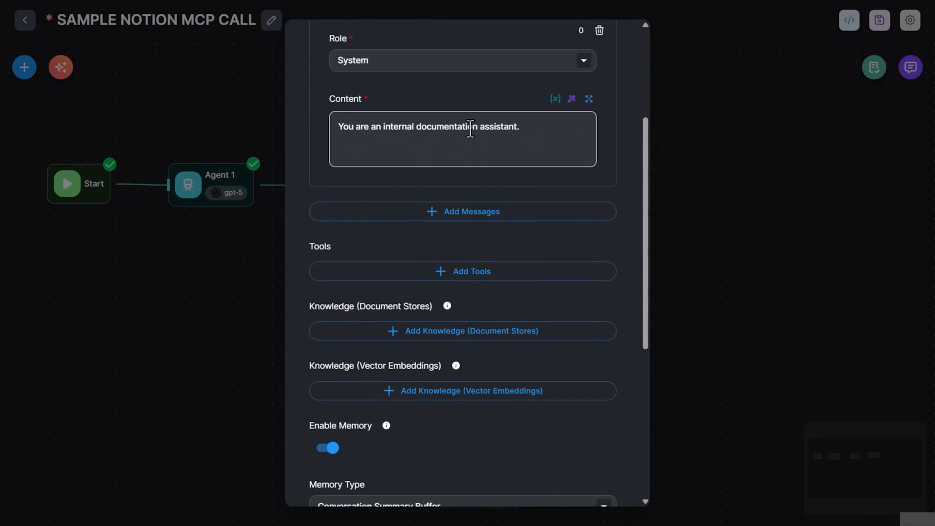
{"action": "scroll", "coordinate": [627, 200], "scroll_direction": "down", "scroll_amount": 3}
{"action": "scroll", "coordinate": [627, 200], "scroll_direction": "down", "scroll_amount": 1}
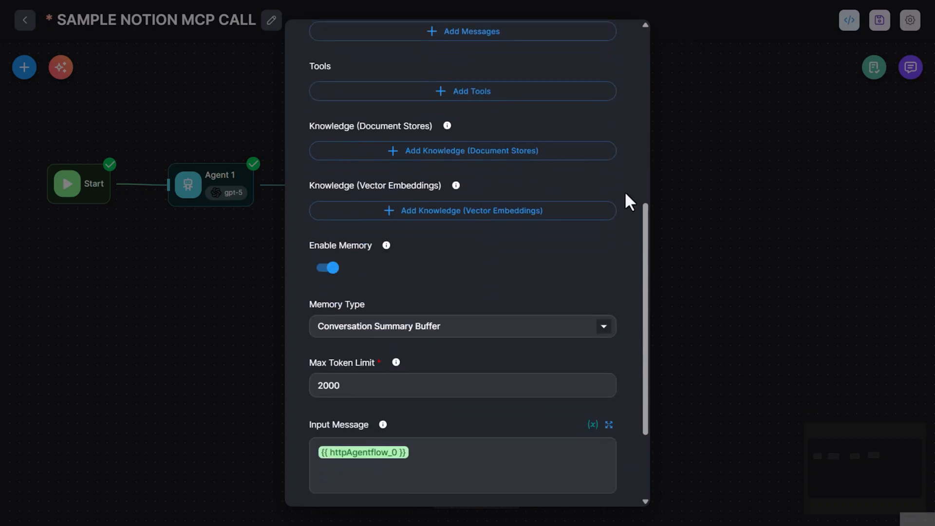
{"action": "scroll", "coordinate": [627, 200], "scroll_direction": "up", "scroll_amount": 3}
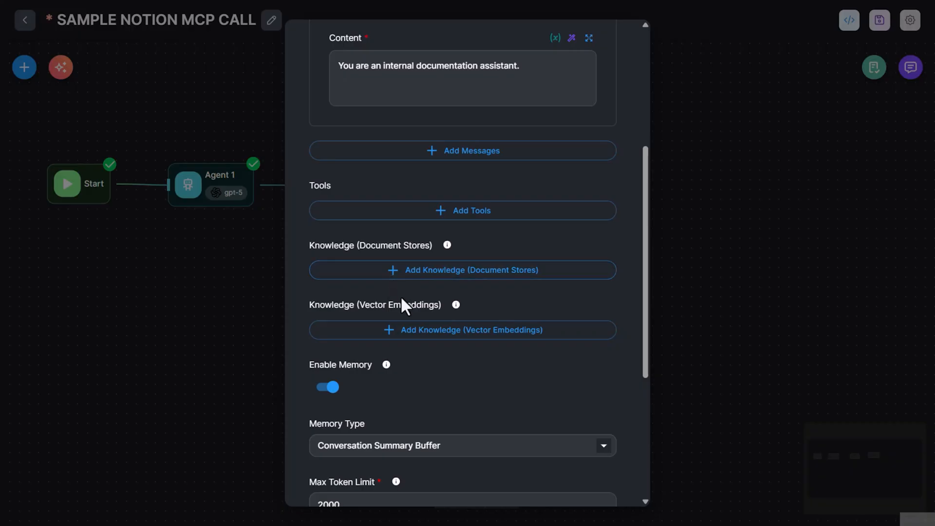
{"action": "scroll", "coordinate": [337, 304], "scroll_direction": "down", "scroll_amount": 5}
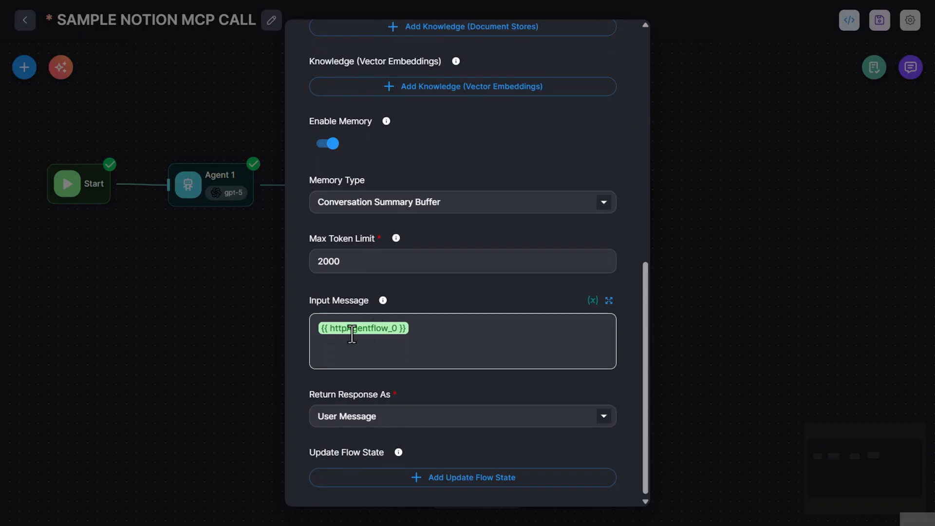
{"action": "scroll", "coordinate": [430, 325], "scroll_direction": "down", "scroll_amount": 1}
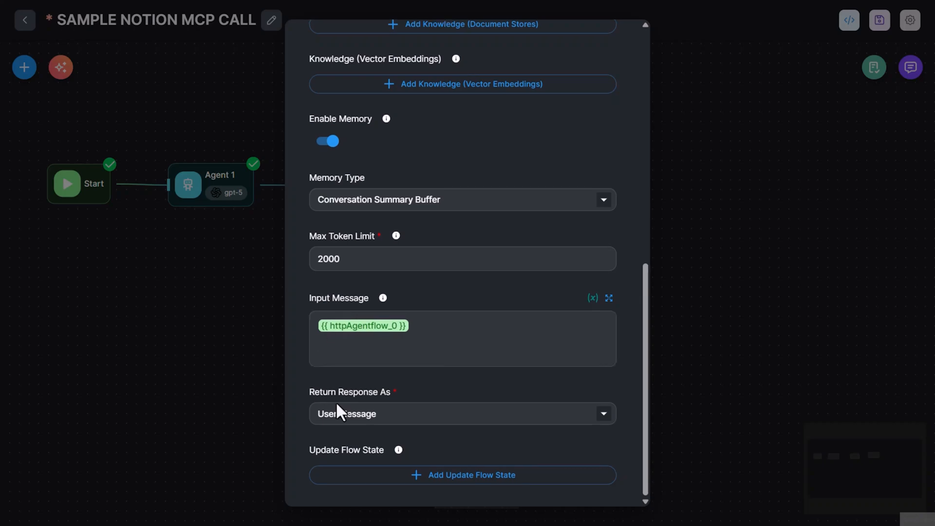
{"action": "left_click", "coordinate": [247, 389]}
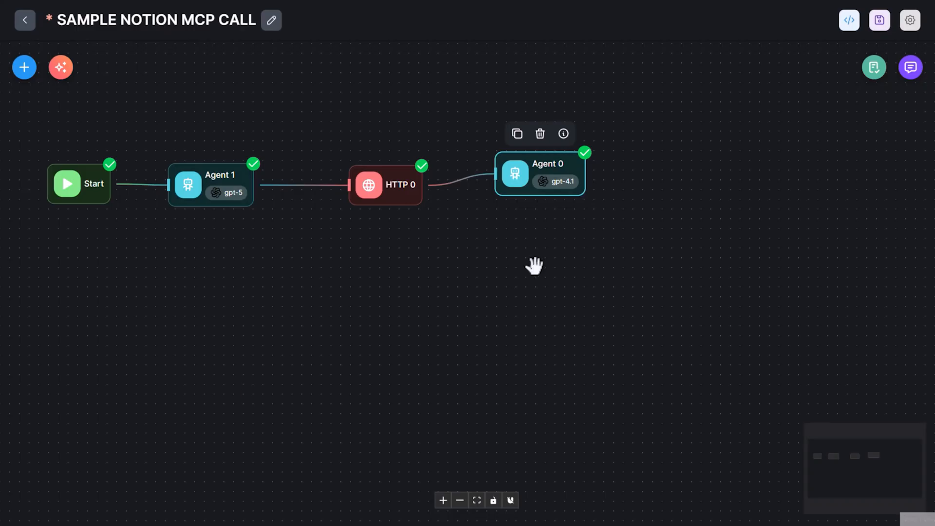
Open the chat and read the agent's business advice answer through to its sources and references.
{"action": "left_click", "coordinate": [902, 68]}
{"action": "scroll", "coordinate": [834, 266], "scroll_direction": "up", "scroll_amount": 5}
{"action": "scroll", "coordinate": [834, 266], "scroll_direction": "up", "scroll_amount": 7}
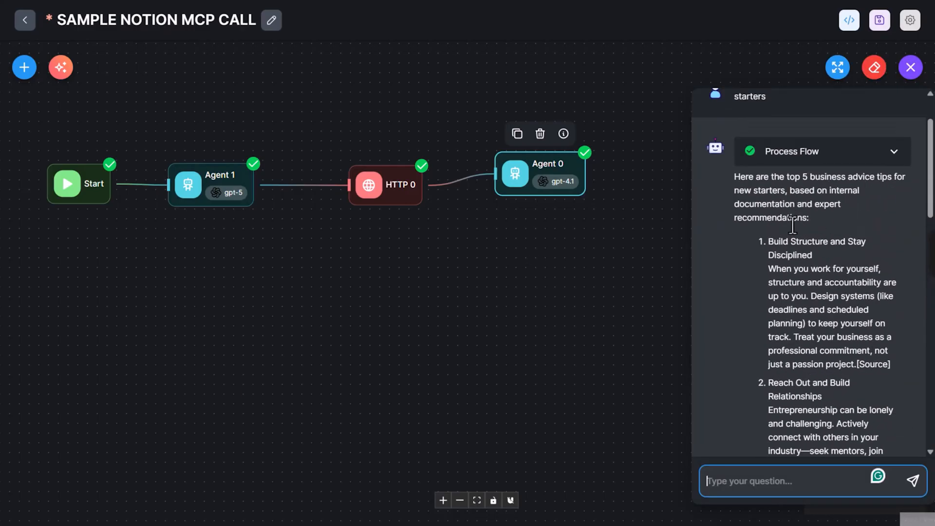
{"action": "scroll", "coordinate": [794, 229], "scroll_direction": "down", "scroll_amount": 6}
{"action": "scroll", "coordinate": [793, 226], "scroll_direction": "down", "scroll_amount": 10}
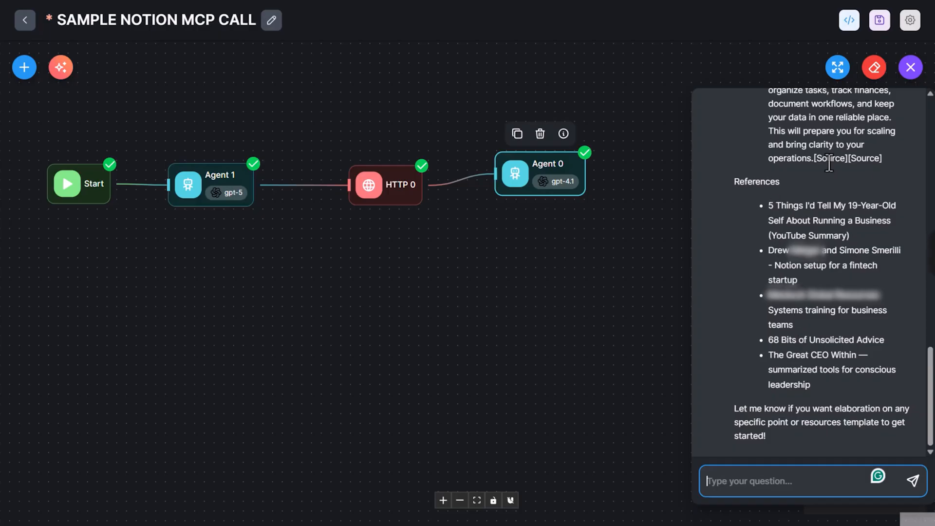
{"action": "scroll", "coordinate": [808, 249], "scroll_direction": "up", "scroll_amount": 4}
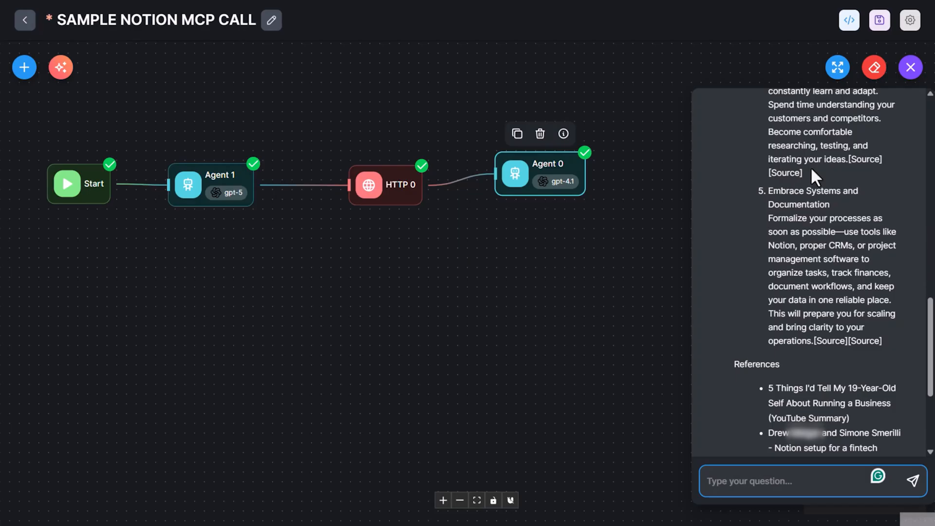
{"action": "scroll", "coordinate": [810, 166], "scroll_direction": "down", "scroll_amount": 4}
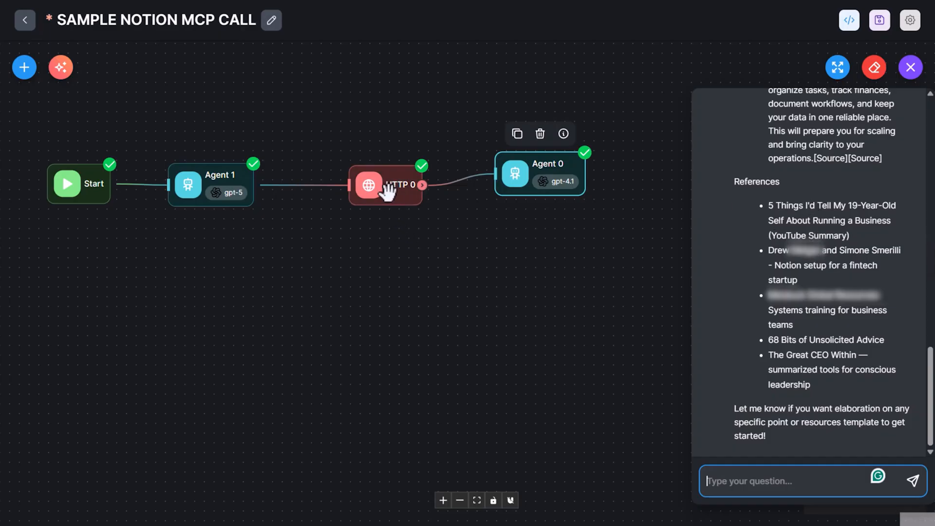
Add a Tool node to the flow and filter its tool choices by "mcp".
{"action": "left_click", "coordinate": [27, 62]}
{"action": "scroll", "coordinate": [141, 285], "scroll_direction": "down", "scroll_amount": 3}
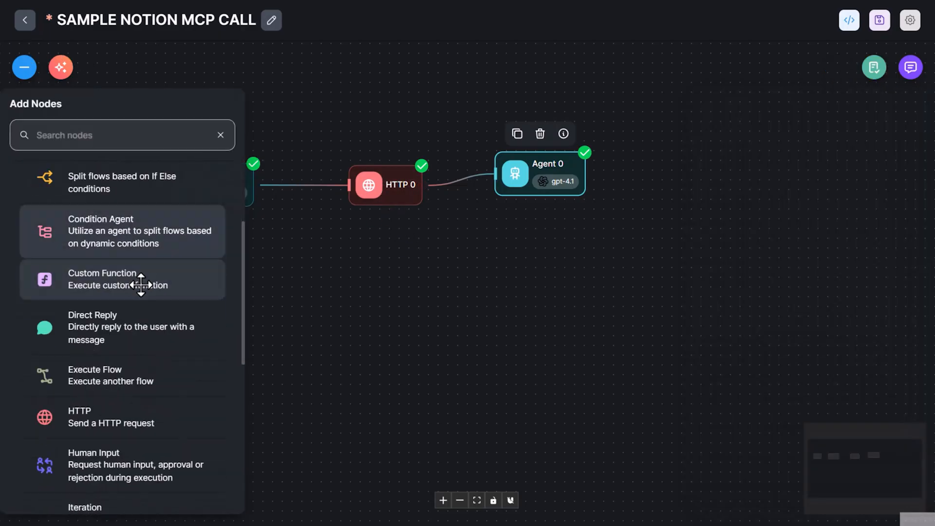
{"action": "scroll", "coordinate": [141, 285], "scroll_direction": "down", "scroll_amount": 8}
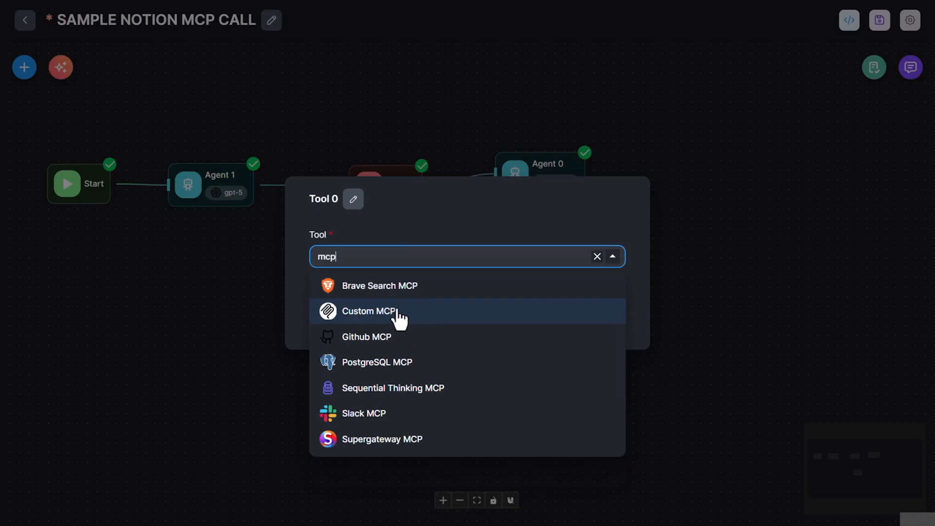
Set the Tool 0 node's tool to Custom MCP and expand its parameters to view the MCP server configuration.
{"action": "key", "text": "Down"}
{"action": "key", "text": "Down"}
{"action": "key", "text": "Down"}
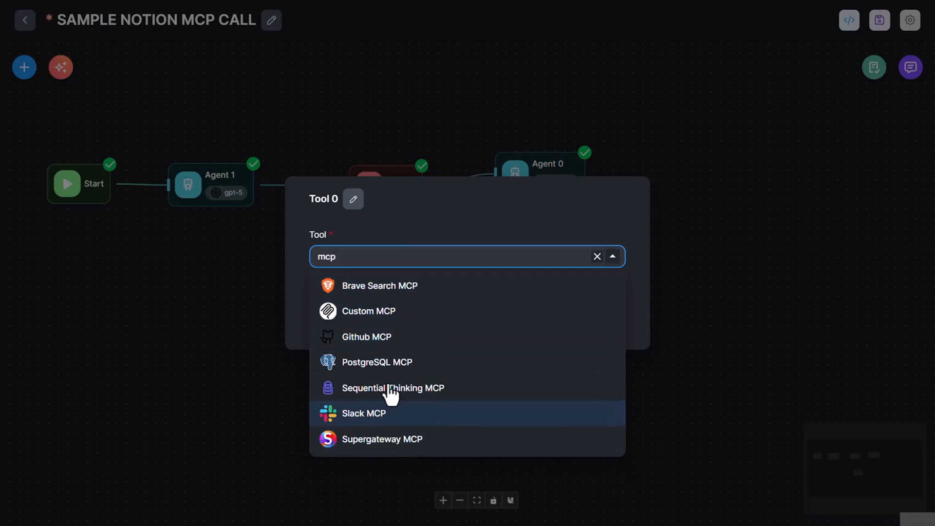
{"action": "left_click", "coordinate": [384, 313]}
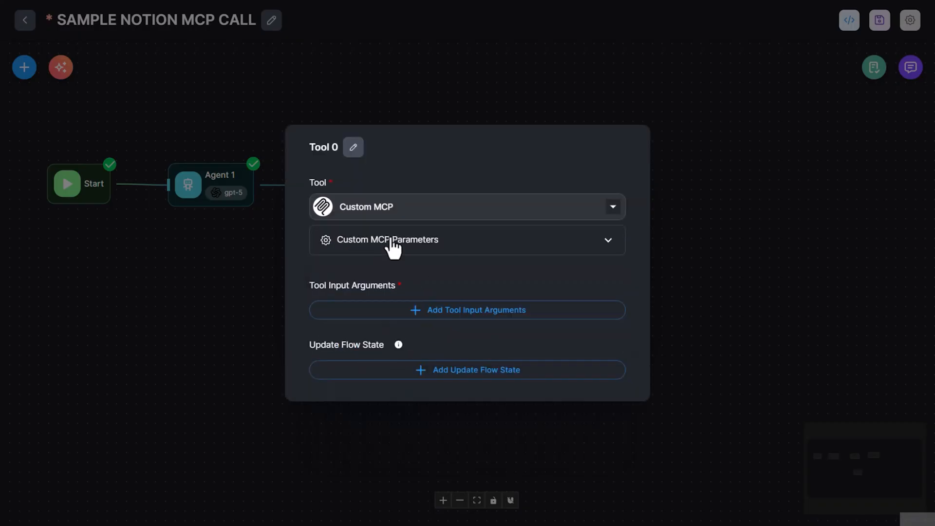
{"action": "left_click", "coordinate": [392, 247]}
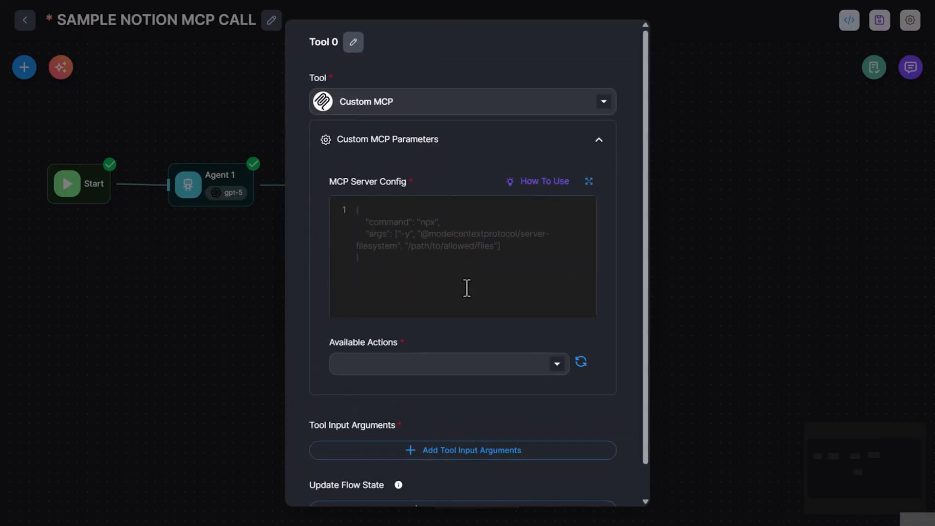
{"action": "scroll", "coordinate": [481, 362], "scroll_direction": "down", "scroll_amount": 1}
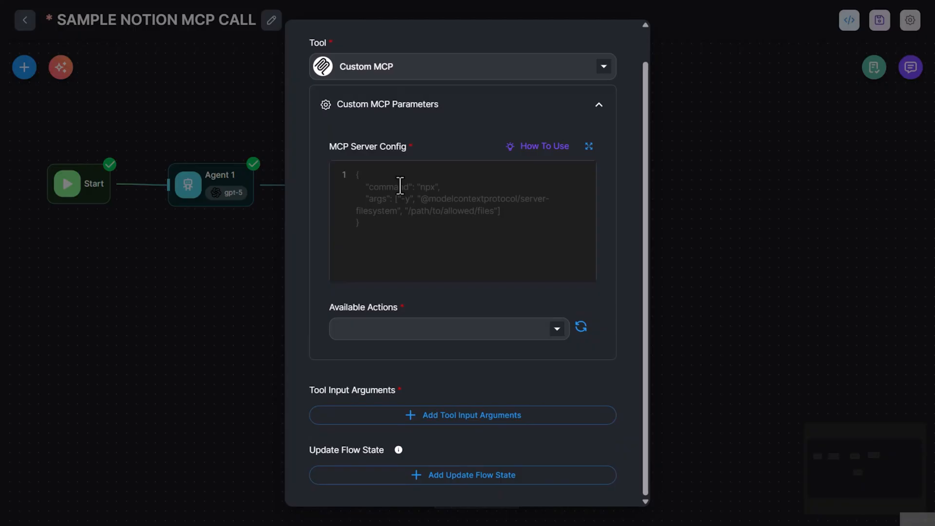